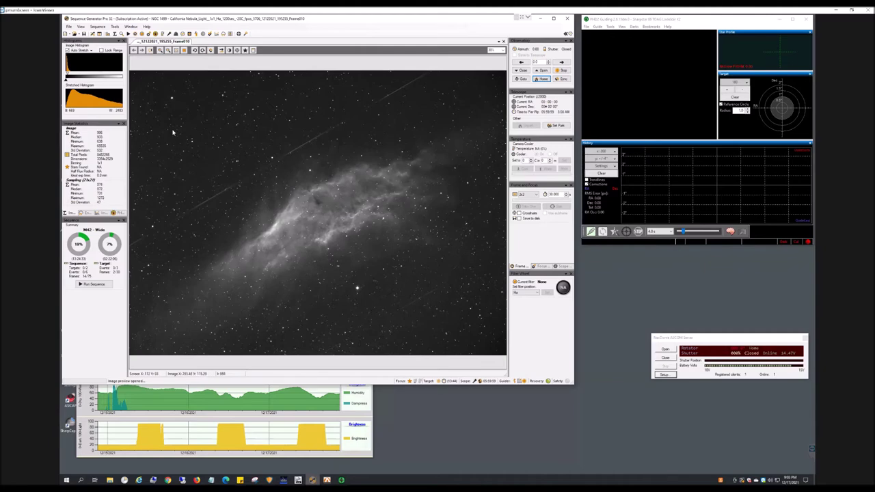
Plate solve the open California Nebula frame using the existing coordinate, angle and scale hints.
{"action": "right_click", "coordinate": [237, 131]}
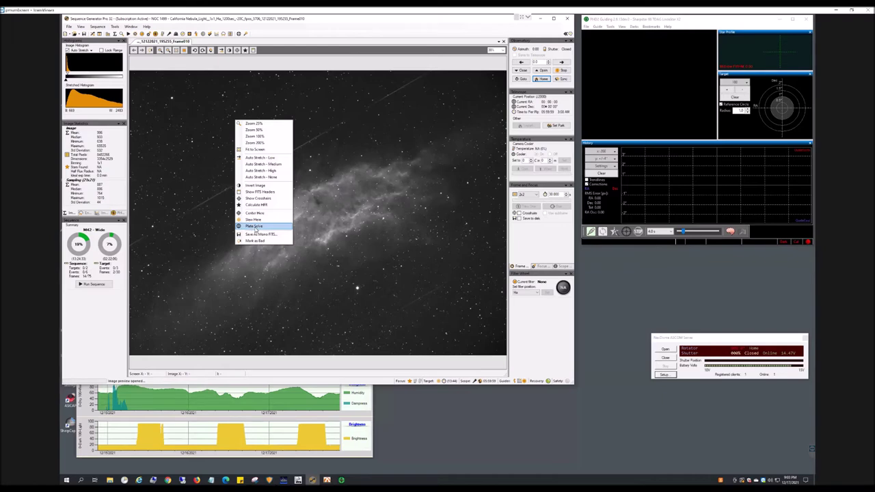
{"action": "left_click", "coordinate": [254, 226]}
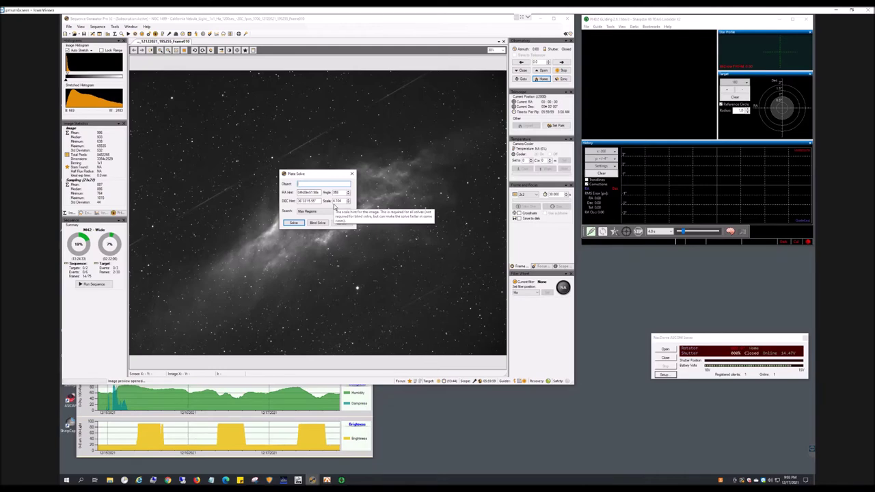
{"action": "left_click", "coordinate": [293, 224]}
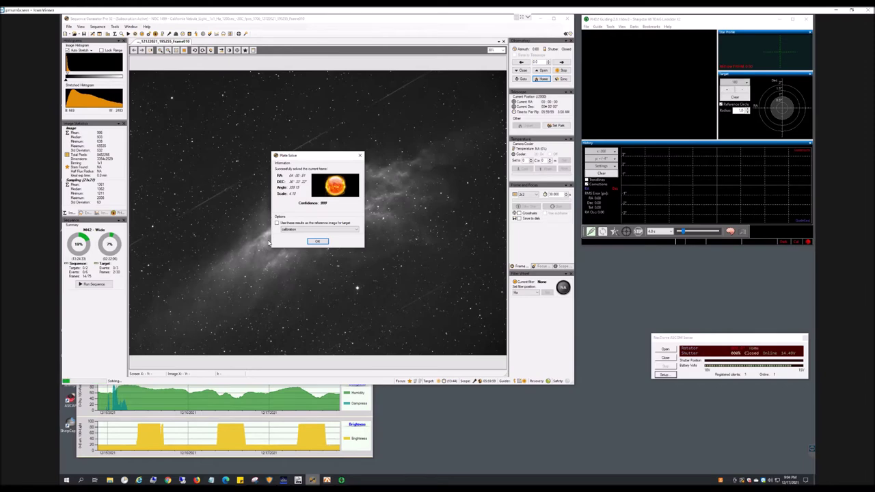
Try assigning the plate solve results as the reference image for the NGC 1499 - California Nebula target, then dismiss the results without applying.
{"action": "left_click", "coordinate": [276, 224]}
{"action": "left_click", "coordinate": [309, 231]}
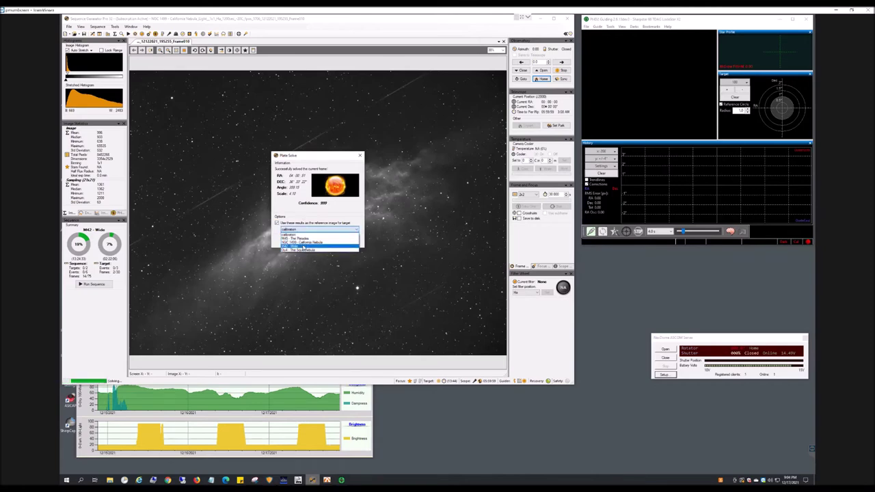
{"action": "left_click", "coordinate": [303, 243]}
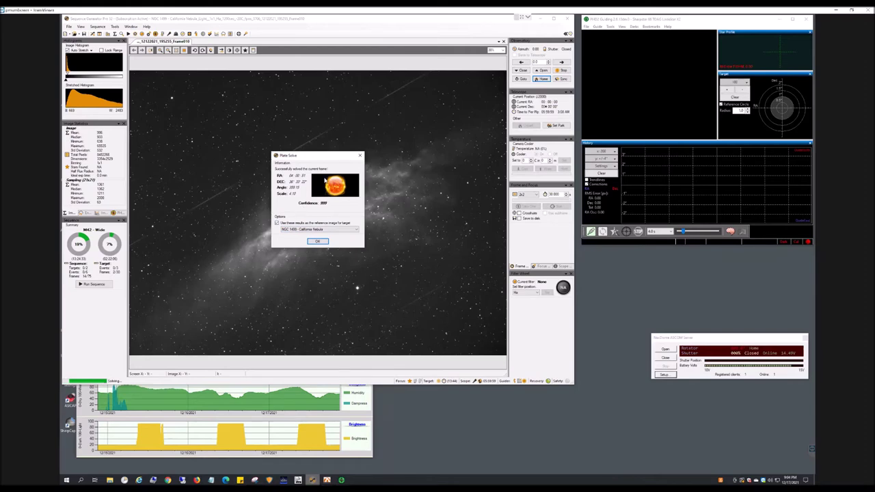
{"action": "left_click_drag", "start_coordinate": [283, 184], "coordinate": [164, 270]}
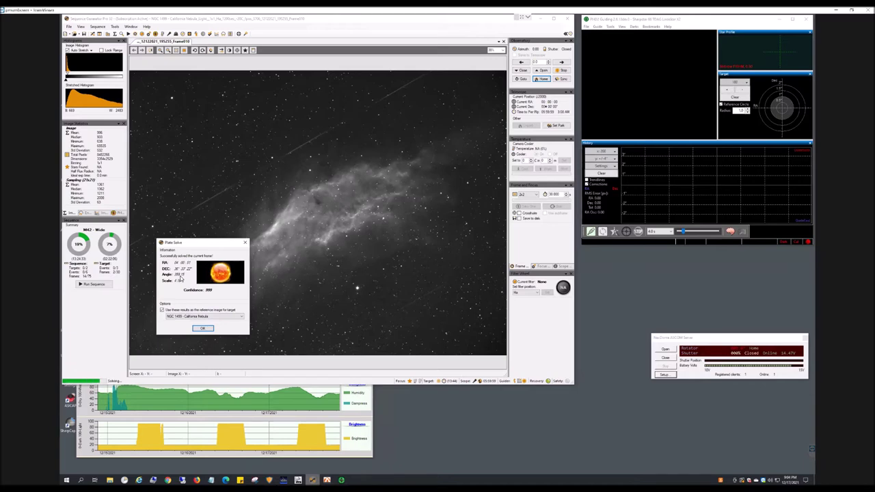
{"action": "left_click", "coordinate": [163, 311]}
{"action": "left_click_drag", "start_coordinate": [238, 243], "coordinate": [309, 155]}
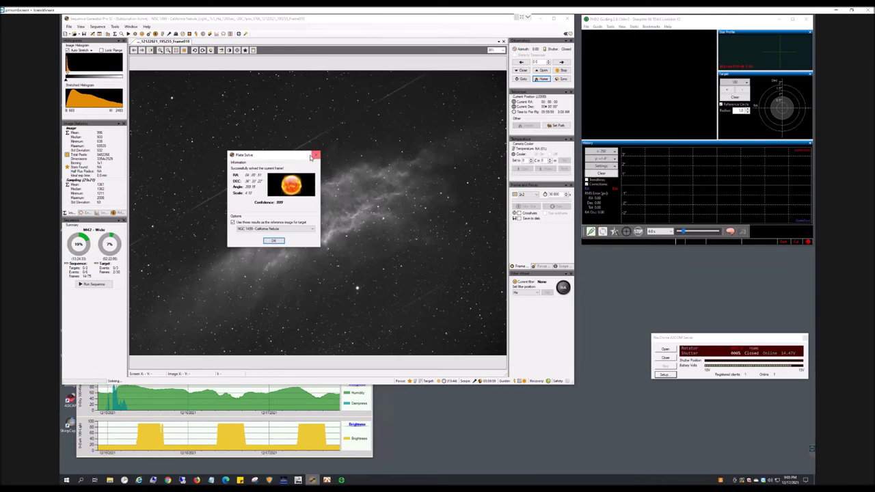
{"action": "left_click", "coordinate": [315, 155]}
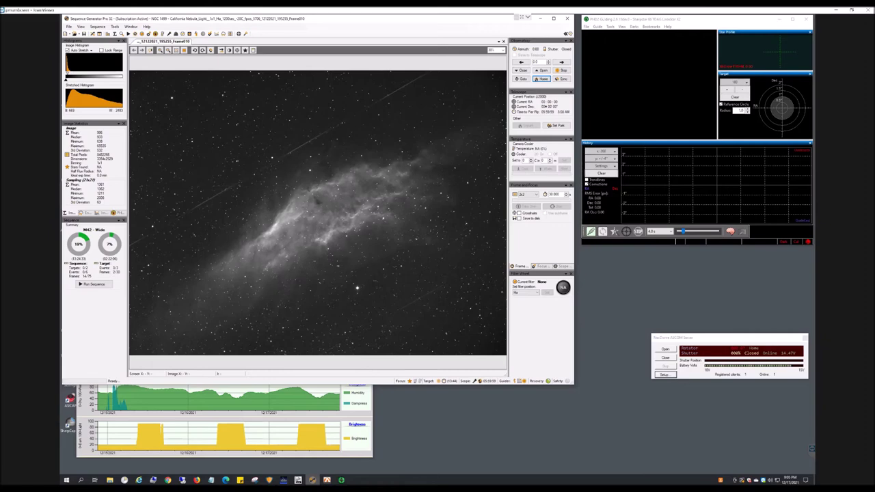
Examine the plate solve options of the second saved equipment profile, including the ASTAP solver's own settings window.
{"action": "left_click", "coordinate": [114, 27]}
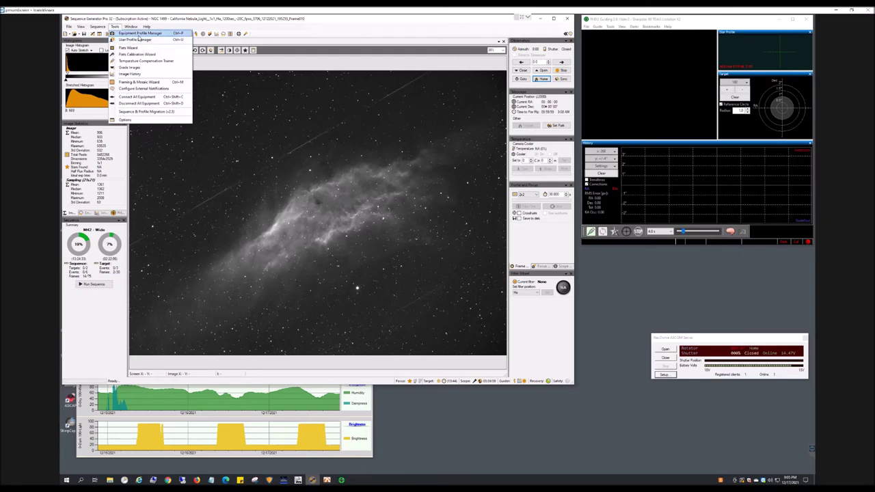
{"action": "left_click", "coordinate": [140, 33]}
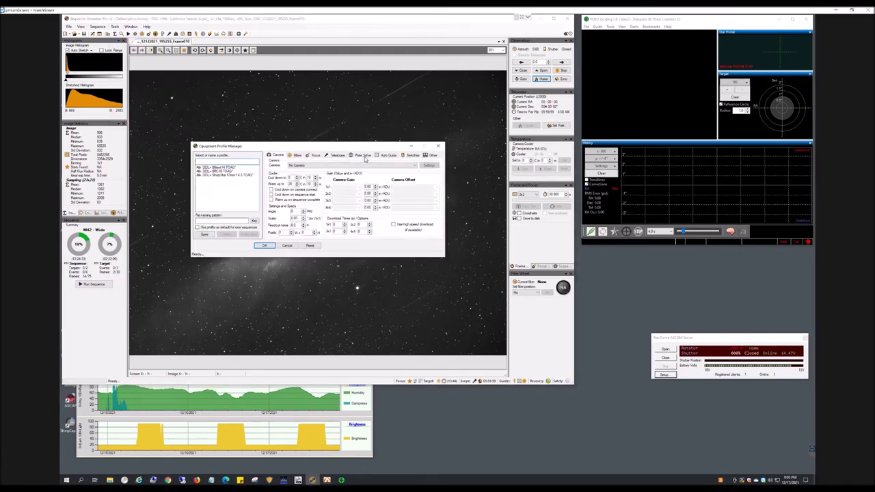
{"action": "left_click", "coordinate": [365, 157]}
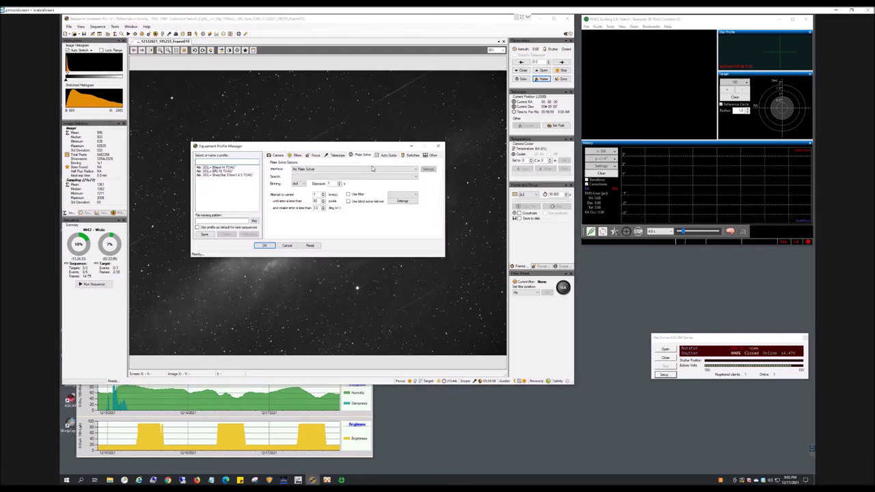
{"action": "left_click", "coordinate": [218, 172]}
{"action": "left_click", "coordinate": [430, 169]}
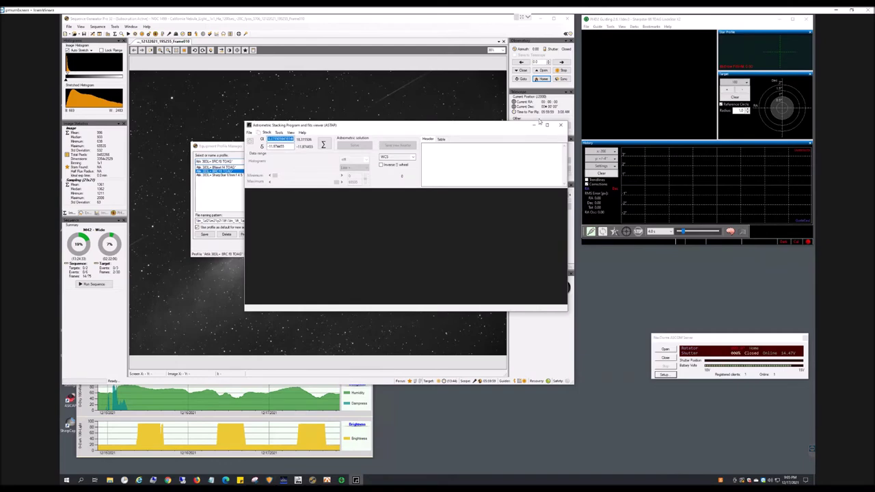
{"action": "left_click", "coordinate": [559, 125]}
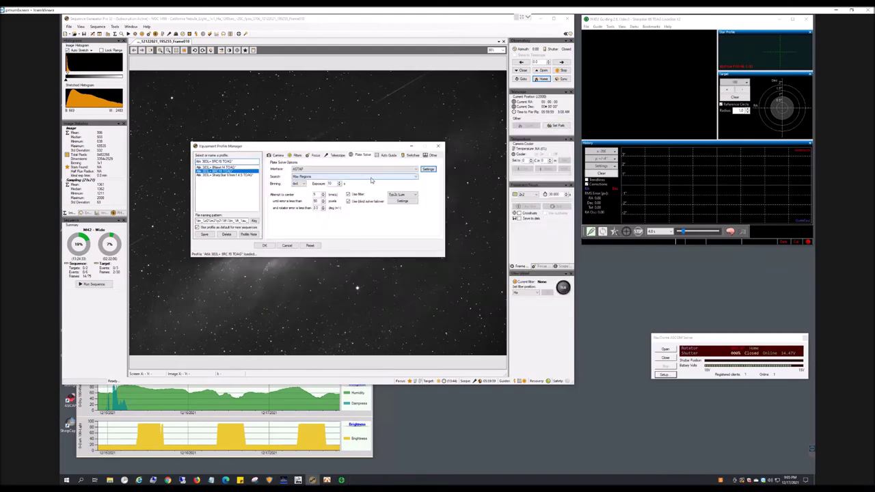
Examine the Astrometry.NET end point choices for blind solve failover, then cancel out of the Equipment Profile Manager.
{"action": "left_click", "coordinate": [397, 203]}
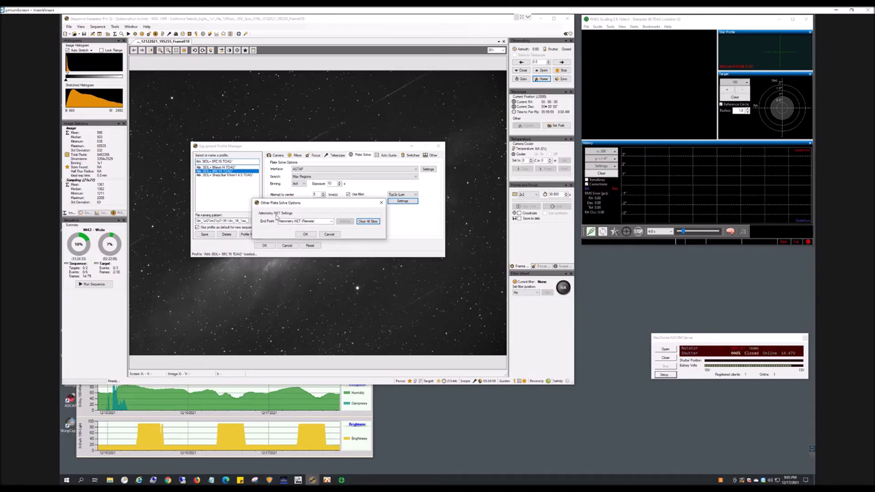
{"action": "left_click", "coordinate": [327, 223]}
{"action": "left_click", "coordinate": [329, 222]}
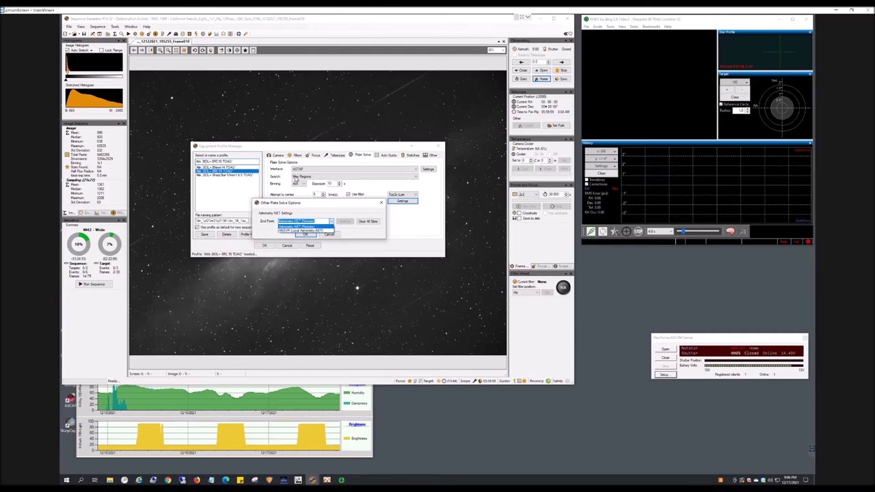
{"action": "left_click", "coordinate": [301, 225]}
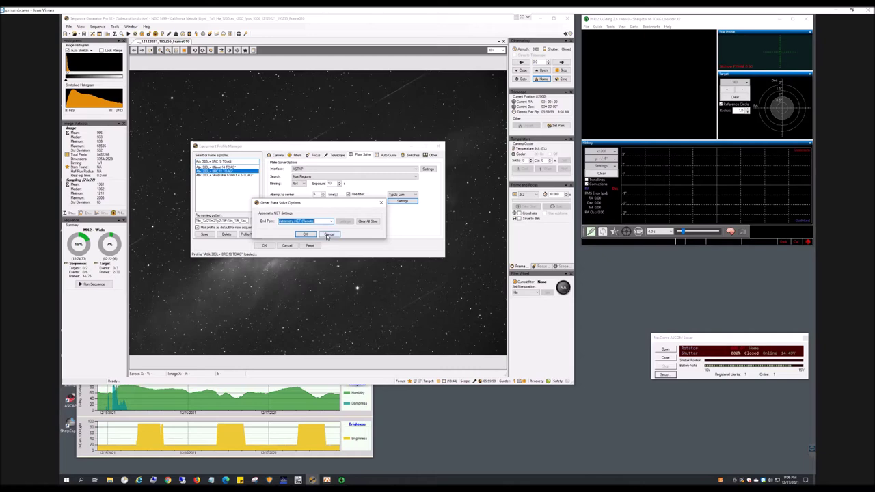
{"action": "left_click", "coordinate": [329, 234]}
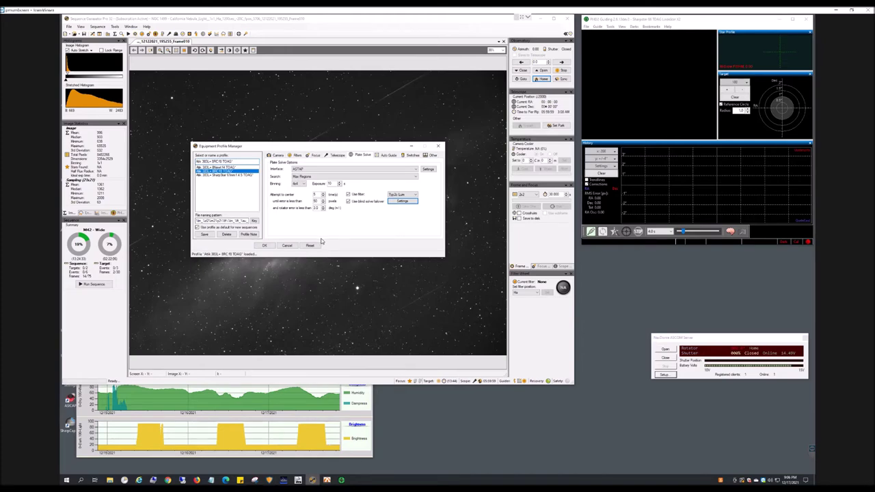
{"action": "left_click", "coordinate": [287, 246]}
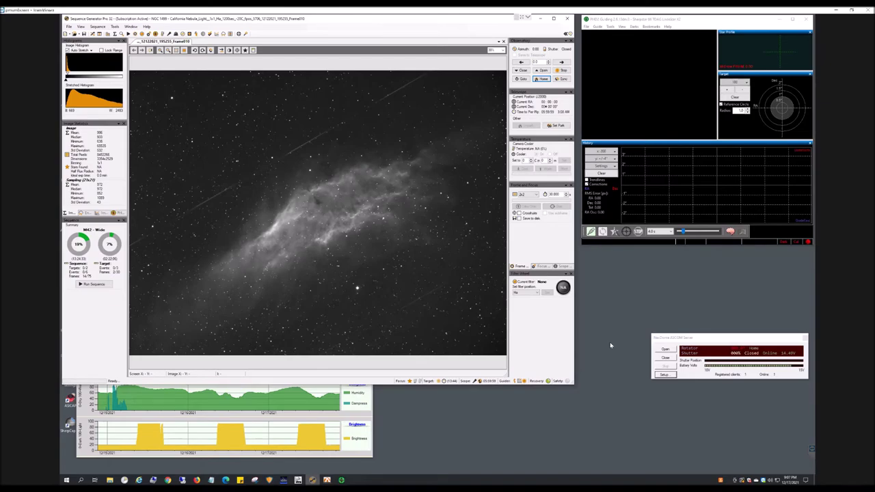
Switch to the PowerPoint presentation and show the Autofocus slide.
{"action": "key", "text": "alt+Tab"}
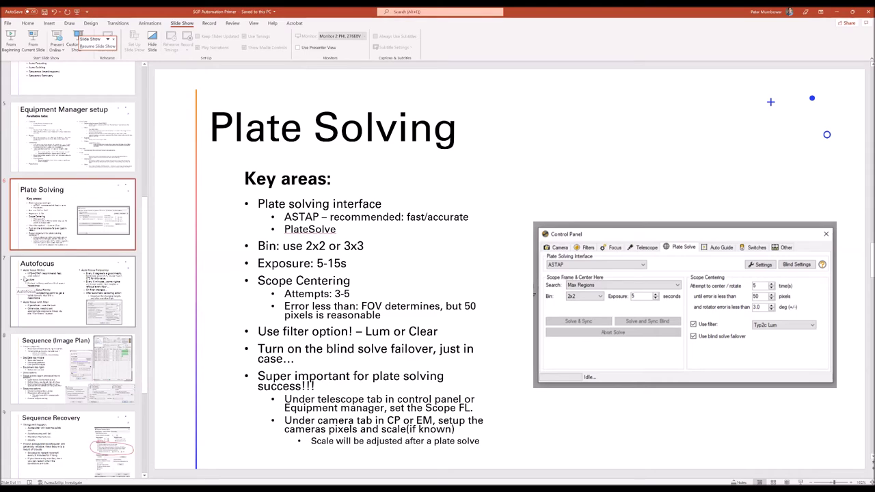
{"action": "left_click", "coordinate": [24, 279]}
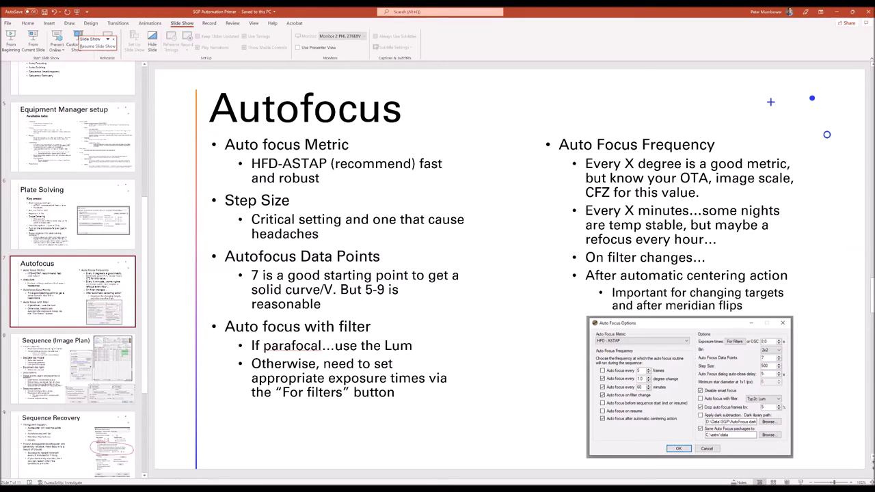
{"action": "key", "text": "Escape"}
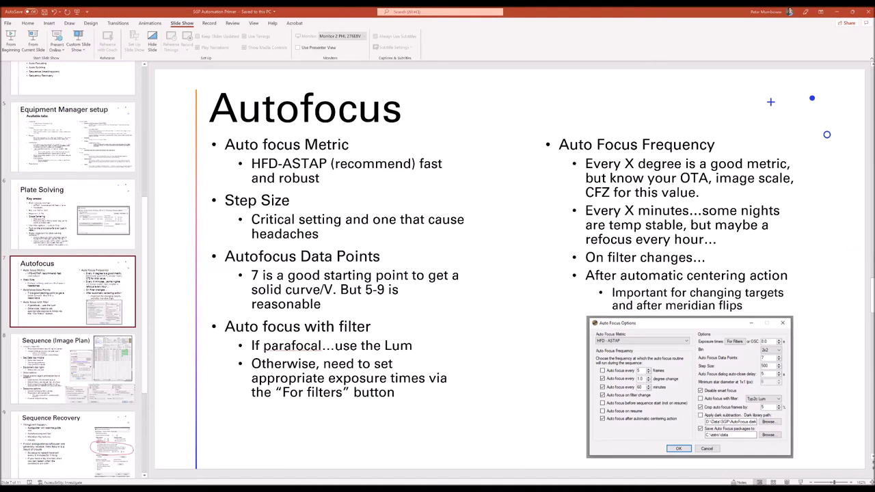
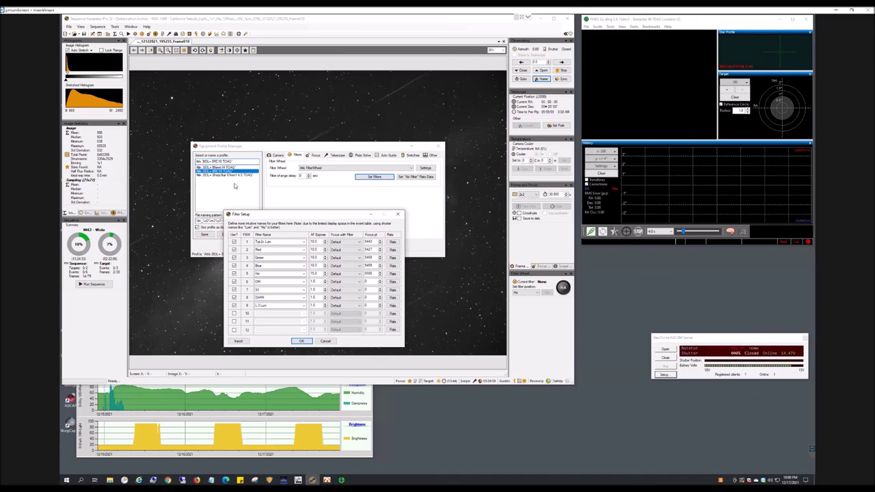
Examine the equipment profile's filter setup and the M42 - Wide target's sequence events, closing both without changes.
{"action": "left_click_drag", "start_coordinate": [267, 216], "coordinate": [264, 194]}
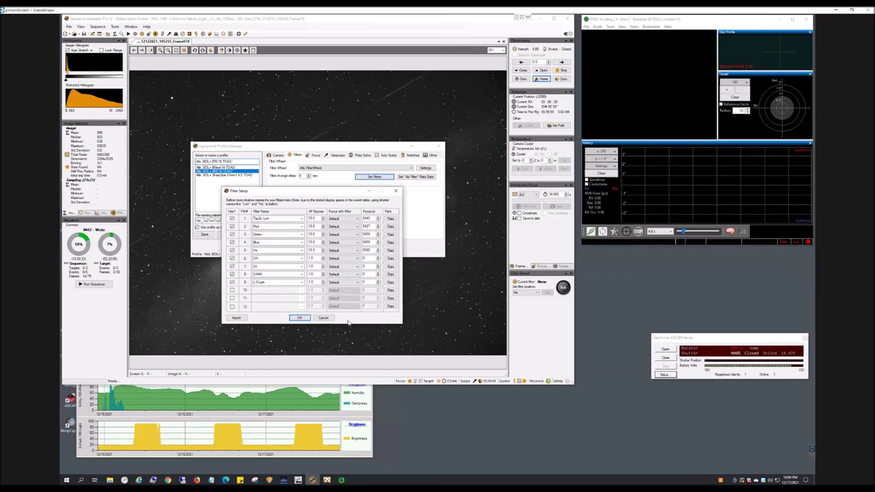
{"action": "left_click", "coordinate": [322, 318]}
{"action": "left_click", "coordinate": [438, 148]}
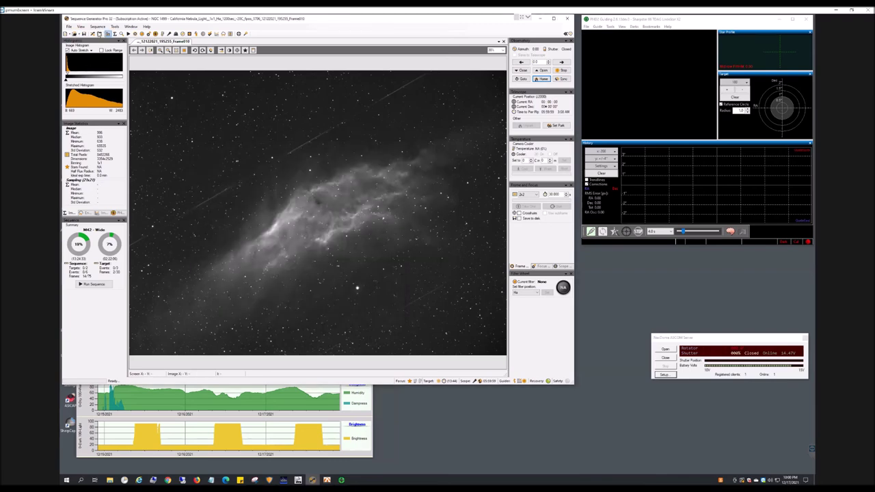
{"action": "left_click", "coordinate": [92, 34]}
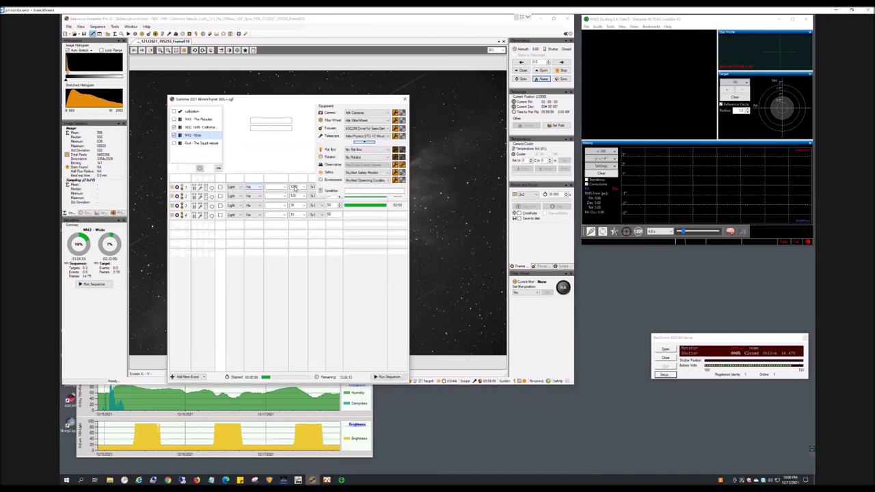
{"action": "left_click", "coordinate": [404, 100]}
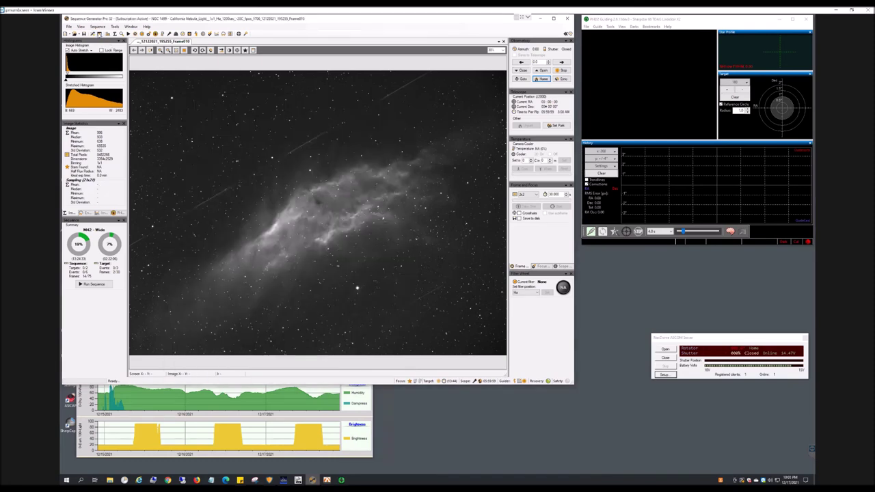
Examine the autofocus exposure times per filter in the Control Panel's filter list, cancel the list and close the Control Panel.
{"action": "left_click", "coordinate": [100, 33]}
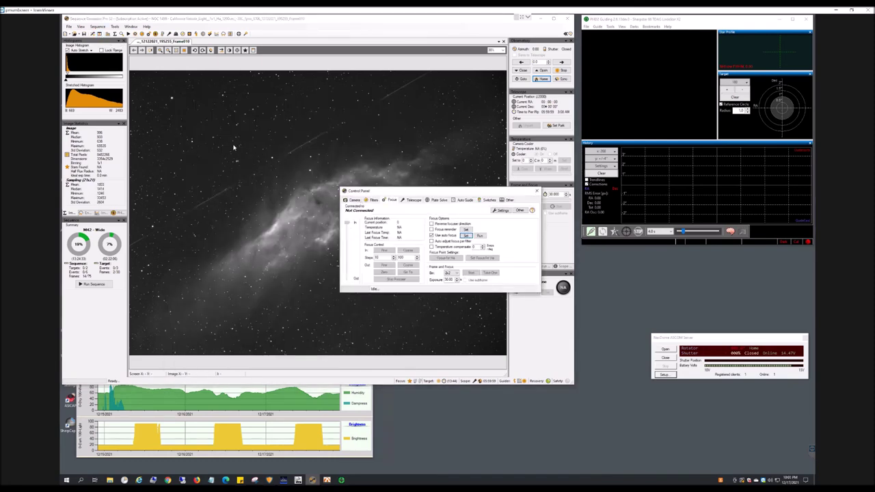
{"action": "left_click_drag", "start_coordinate": [398, 192], "coordinate": [240, 144]}
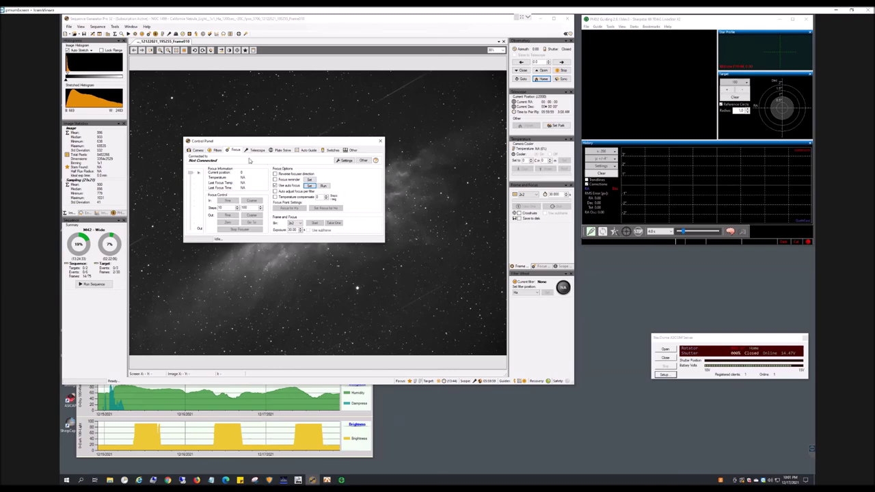
{"action": "left_click", "coordinate": [219, 151]}
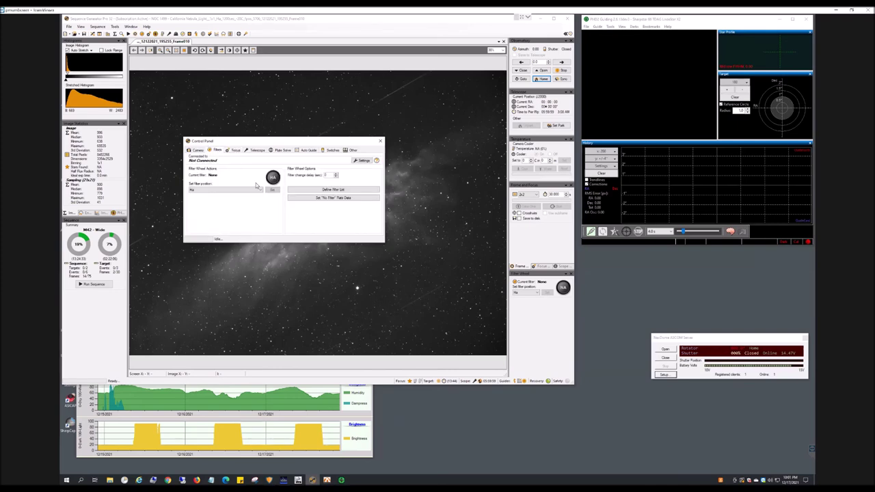
{"action": "left_click", "coordinate": [339, 193]}
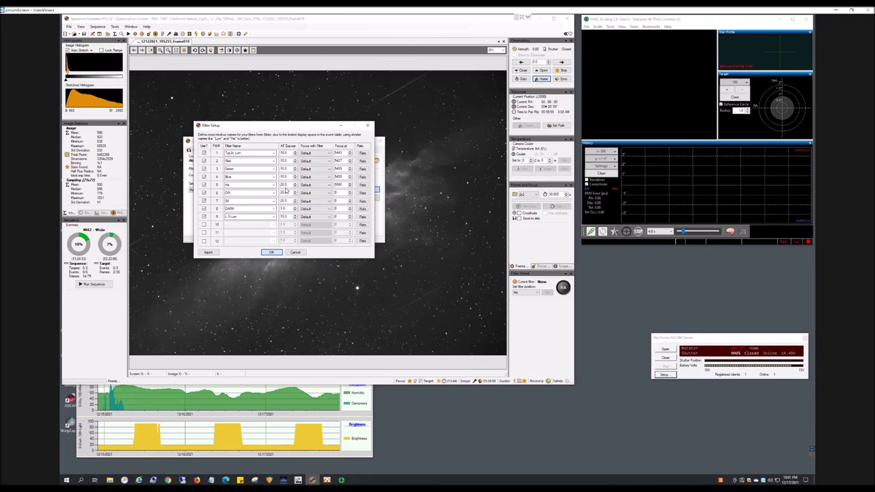
{"action": "mouse_move", "coordinate": [285, 191]}
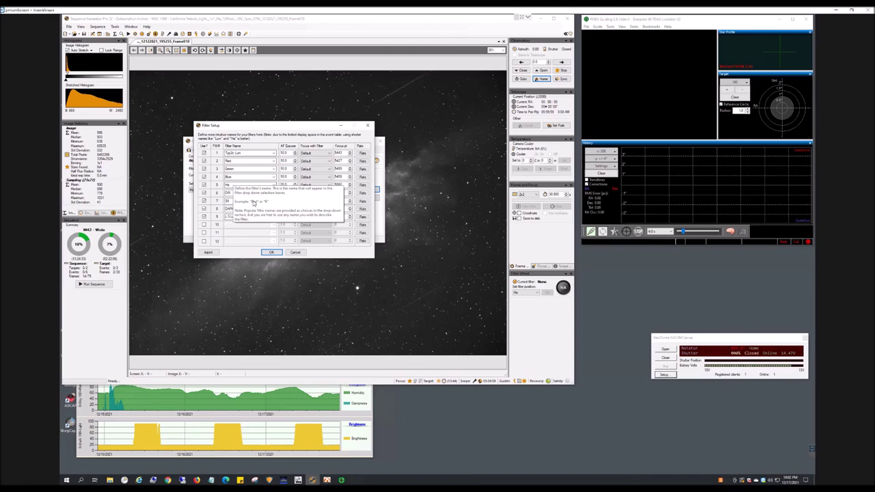
{"action": "double_click", "coordinate": [286, 186]}
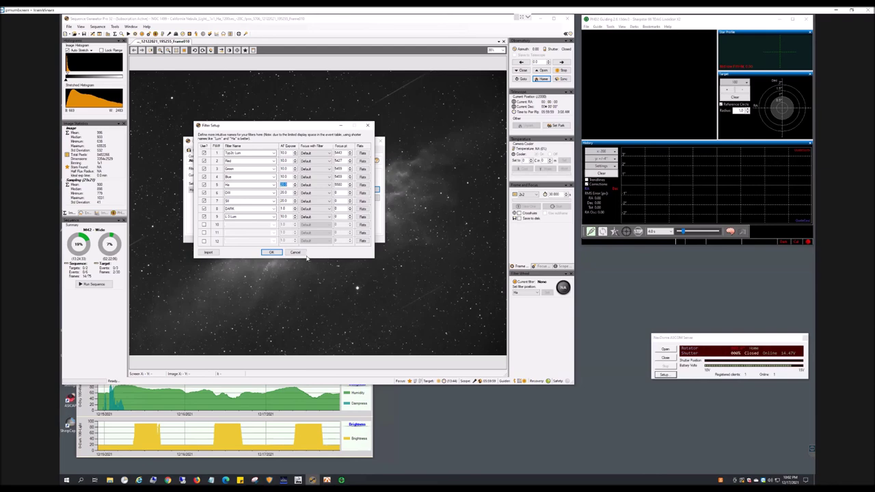
{"action": "left_click", "coordinate": [296, 253]}
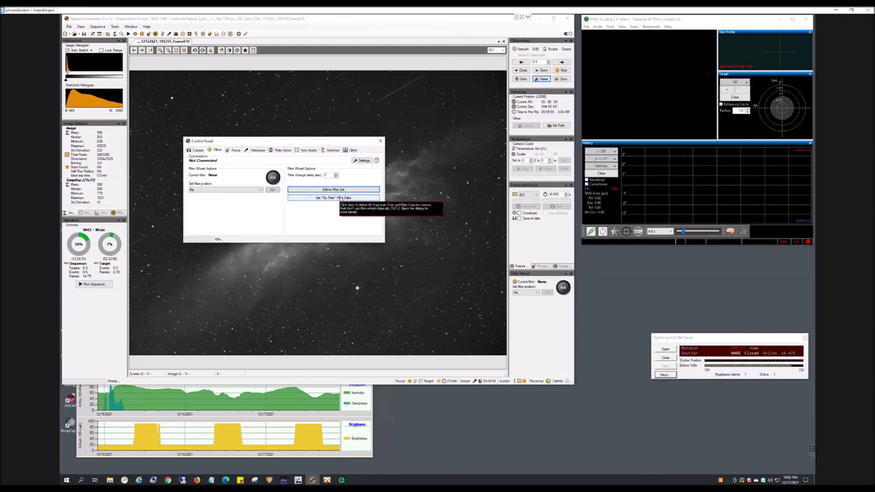
{"action": "left_click_drag", "start_coordinate": [325, 143], "coordinate": [350, 177]}
{"action": "left_click_drag", "start_coordinate": [351, 224], "coordinate": [350, 230]}
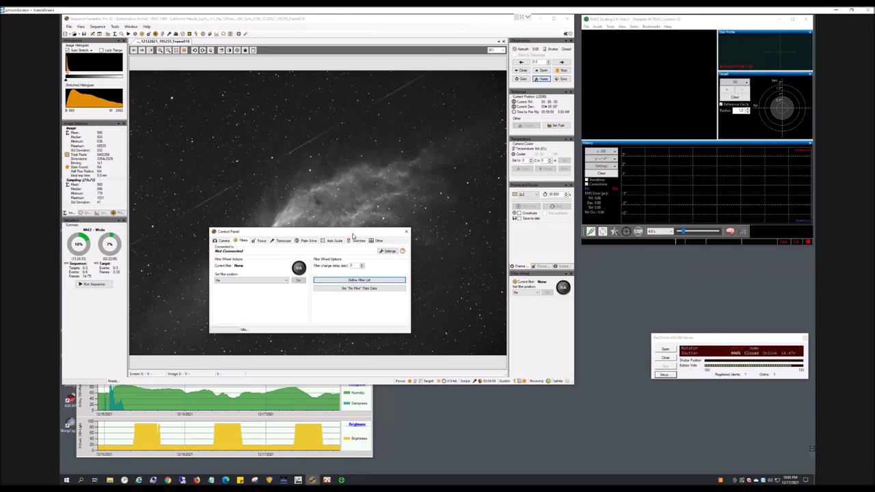
{"action": "left_click", "coordinate": [510, 41]}
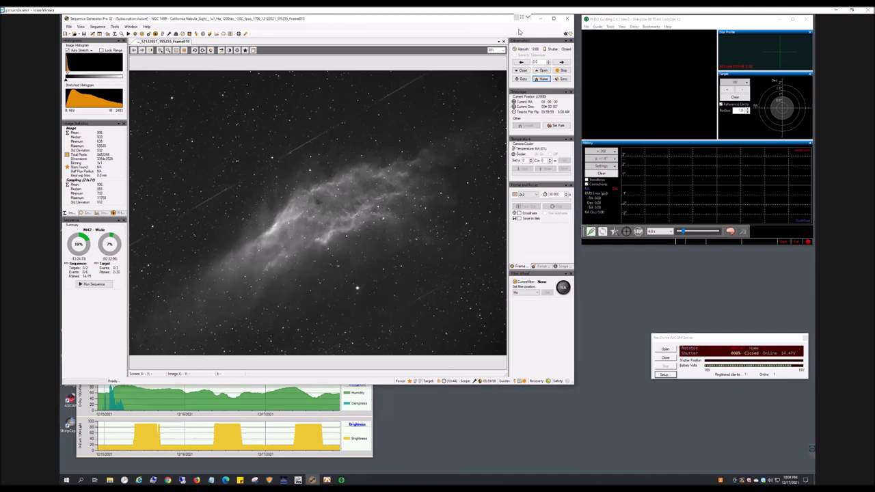
Minimize the Sequence Generator Pro window and move the SkyAlert Observatory Conditions window off the desktop icons to the free area beneath PHD2 Guiding.
{"action": "left_click_drag", "start_coordinate": [295, 22], "coordinate": [573, 101]}
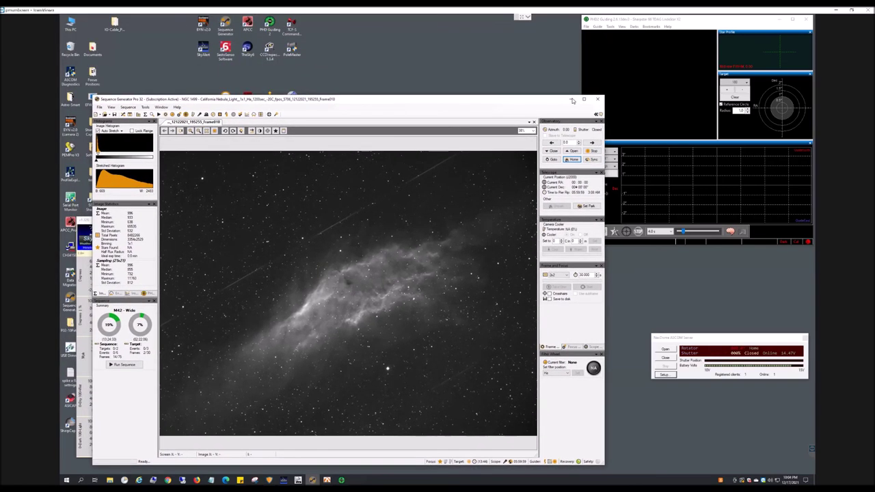
{"action": "left_click", "coordinate": [573, 101]}
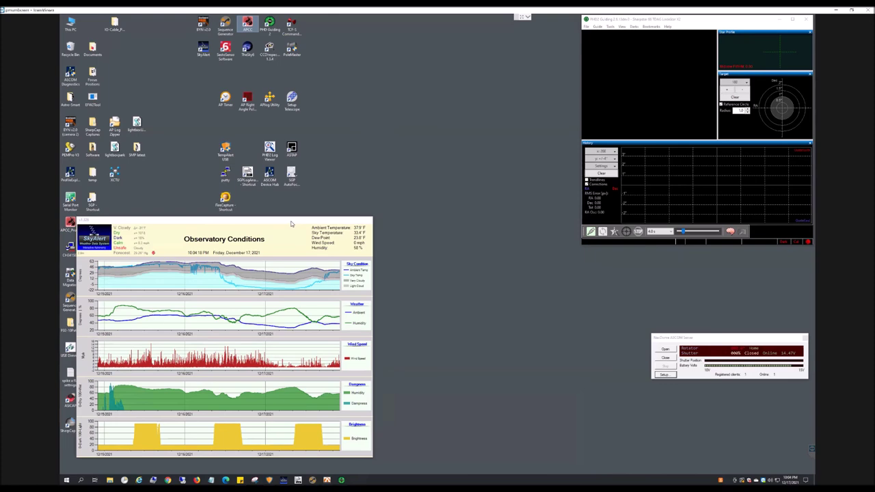
{"action": "left_click_drag", "start_coordinate": [290, 221], "coordinate": [659, 225]}
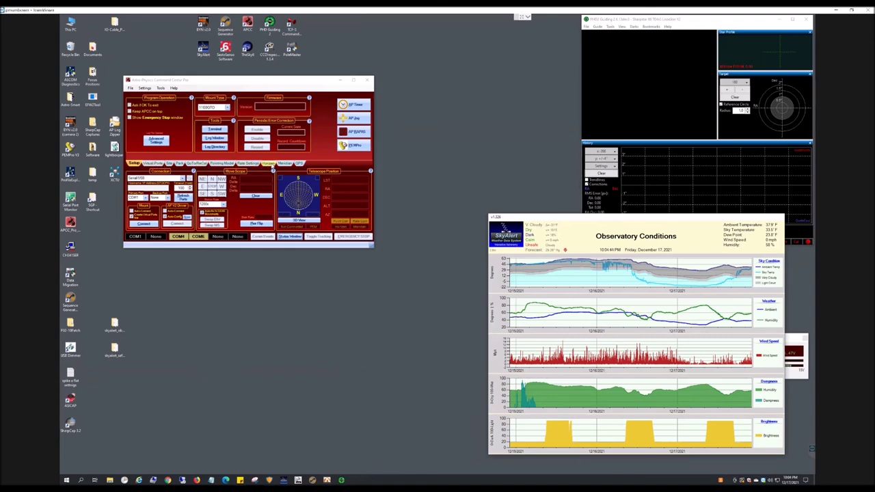
Switch to Astro-Physics Command Center Pro, examine its meridian tracking limits and meridian delay settings, and close the program.
{"action": "left_click", "coordinate": [160, 88]}
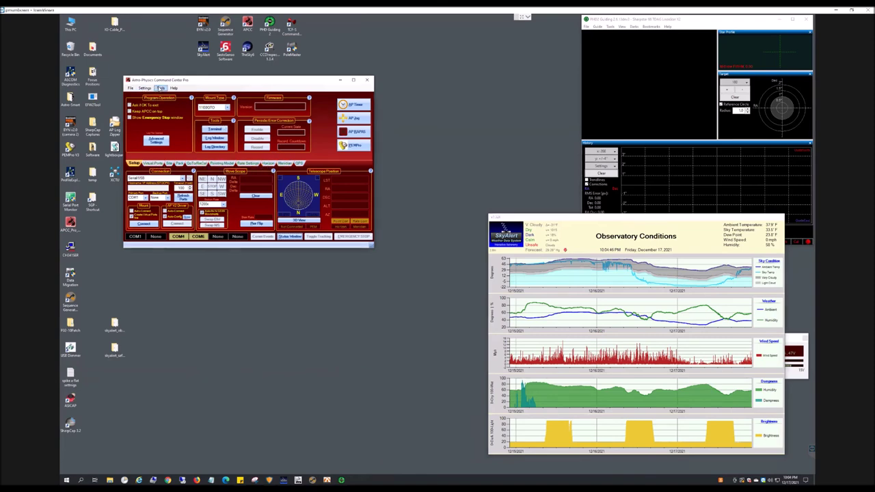
{"action": "left_click", "coordinate": [203, 85]}
{"action": "left_click", "coordinate": [282, 165]}
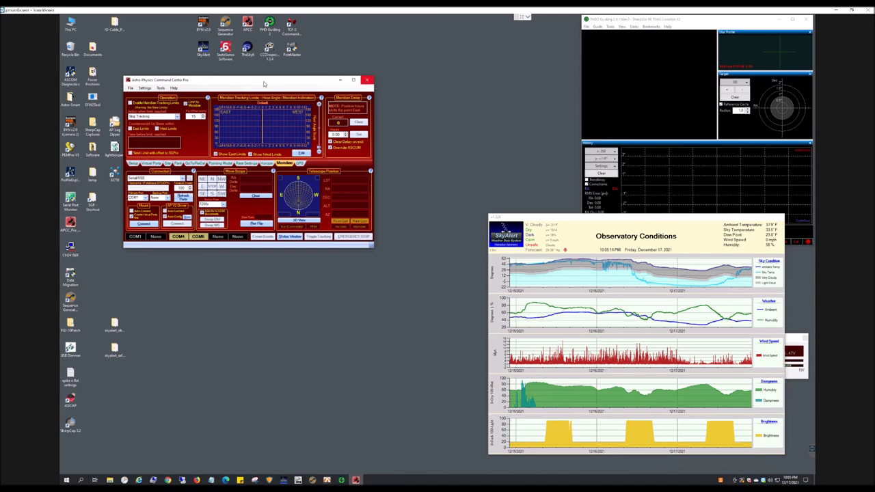
{"action": "left_click", "coordinate": [367, 80]}
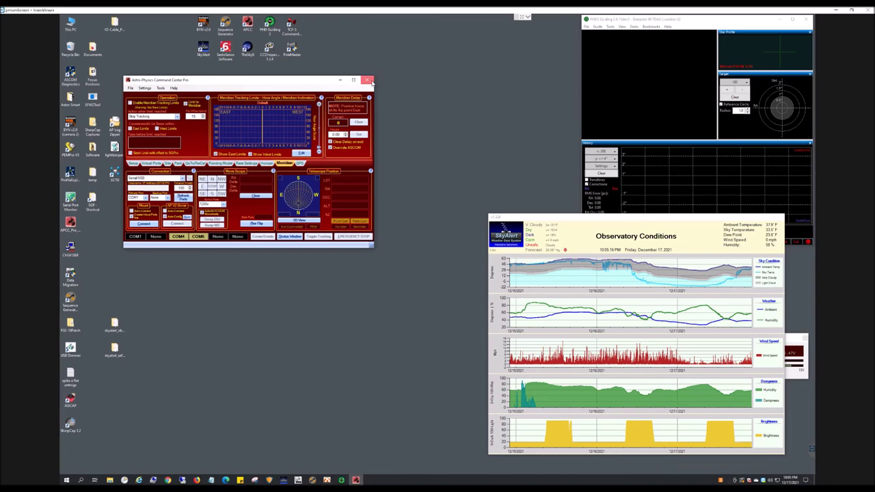